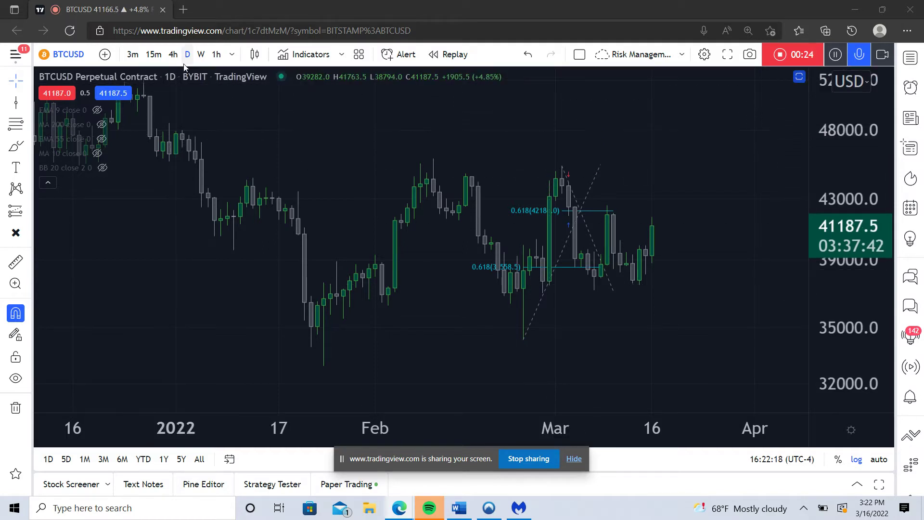
- Recentre the daily BTCUSD chart on the February–March 0.618 levels, then switch to 4-hour candles
{"action": "scroll", "coordinate": [314, 193], "scroll_direction": "left", "scroll_amount": 5}
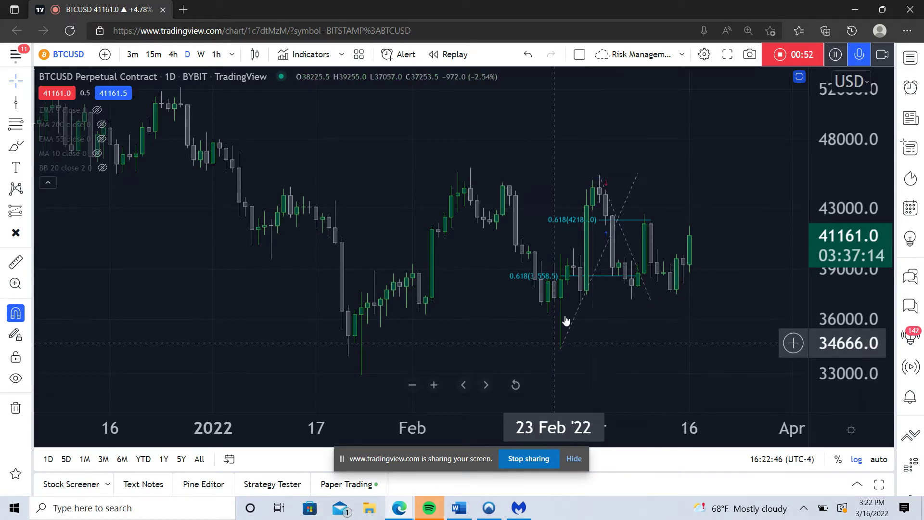
{"action": "left_click_drag", "start_coordinate": [600, 139], "coordinate": [700, 163]}
{"action": "left_click_drag", "start_coordinate": [453, 143], "coordinate": [532, 145]}
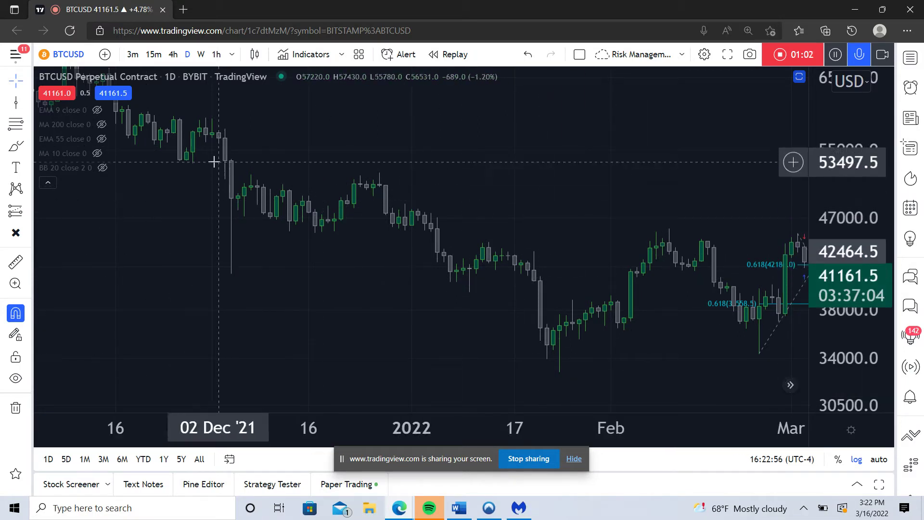
{"action": "left_click_drag", "start_coordinate": [554, 203], "coordinate": [378, 202]}
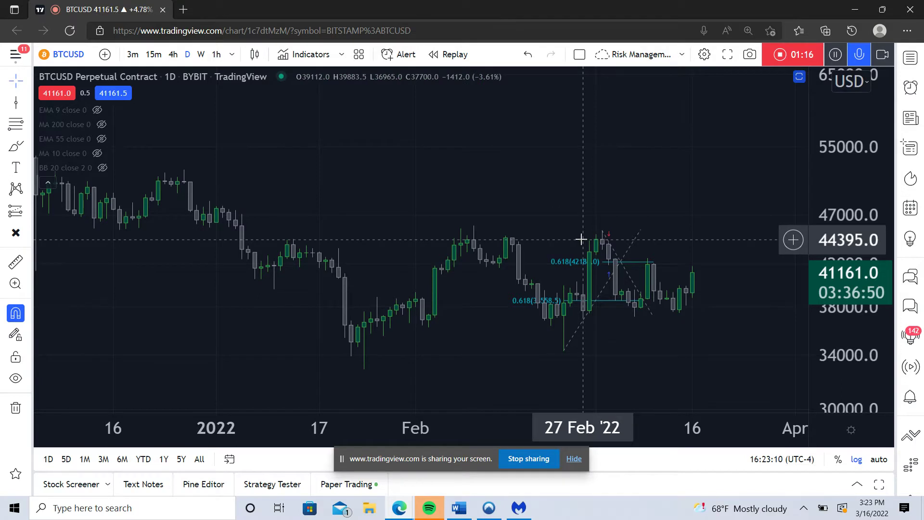
{"action": "left_click_drag", "start_coordinate": [641, 221], "coordinate": [598, 225]}
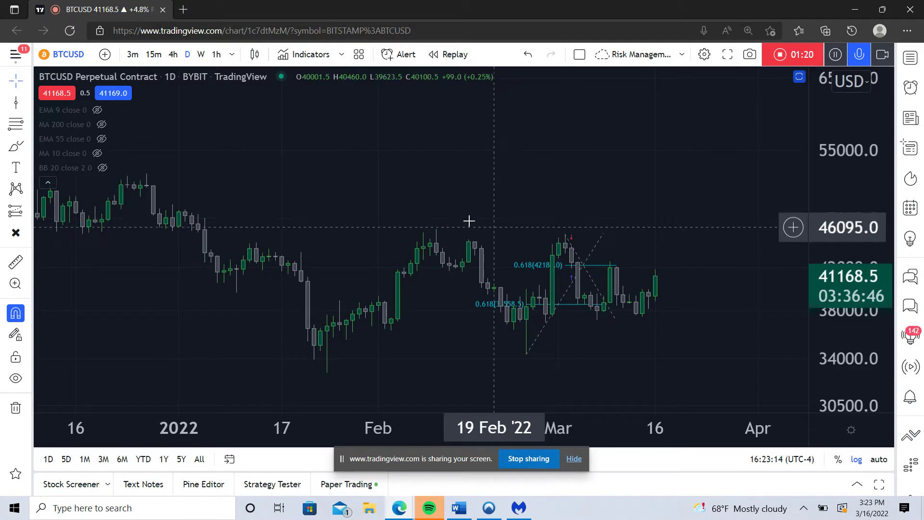
{"action": "left_click_drag", "start_coordinate": [621, 191], "coordinate": [568, 176]}
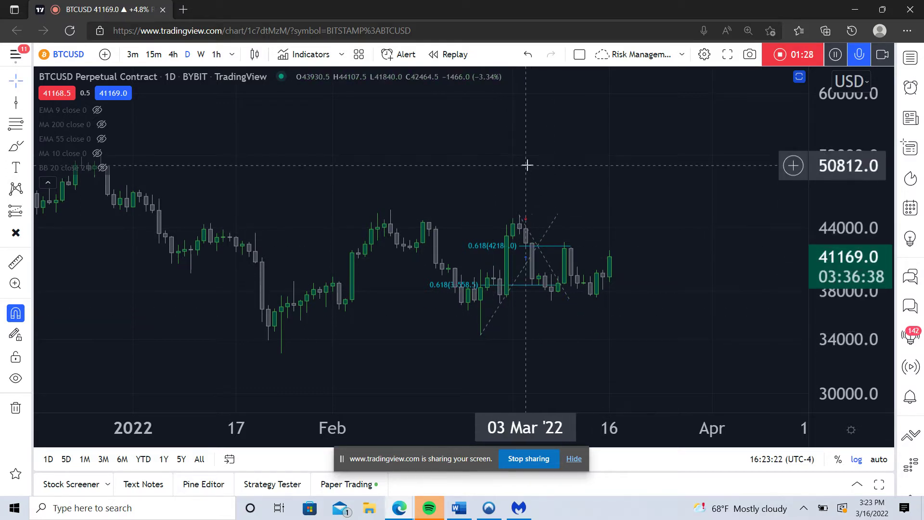
{"action": "left_click", "coordinate": [173, 54]}
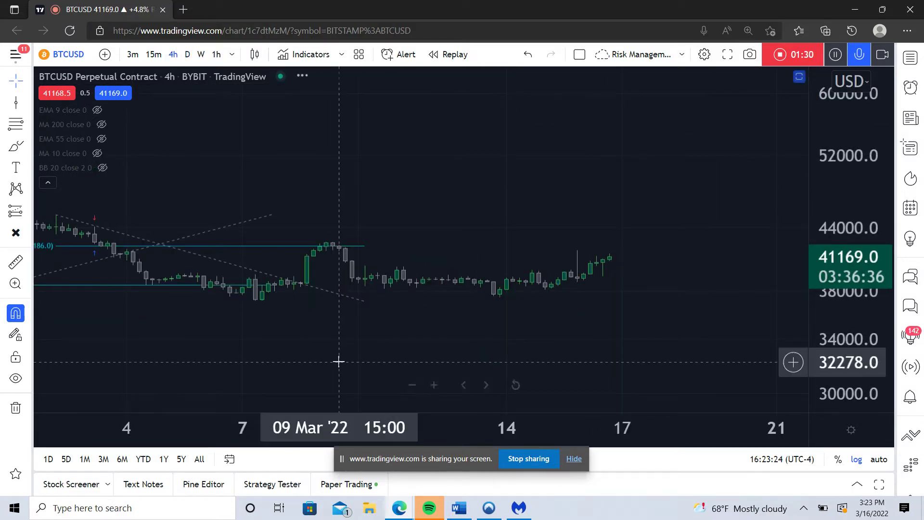
- Zoom the 4-hour chart onto the 0.618 levels at 42186.0 and near 39,000 with crossing swing lines
{"action": "left_click_drag", "start_coordinate": [208, 433], "coordinate": [489, 413]}
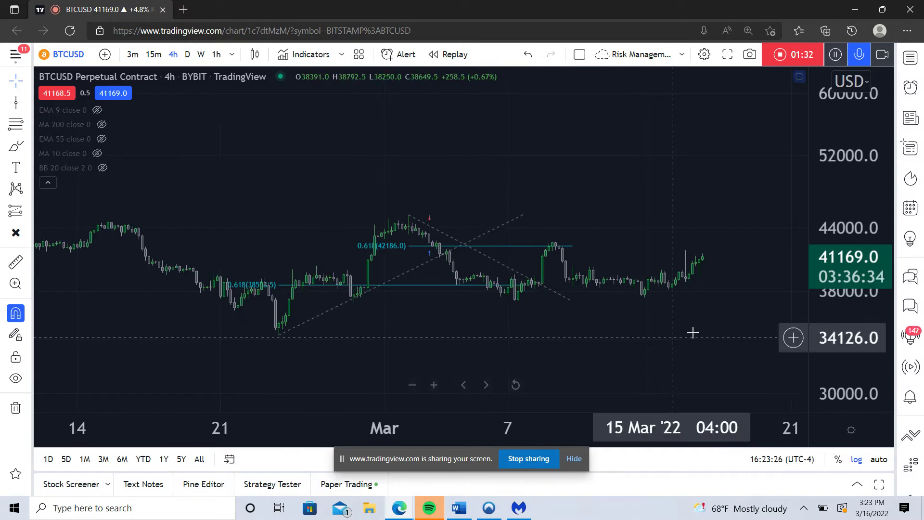
{"action": "left_click_drag", "start_coordinate": [693, 330], "coordinate": [751, 303]}
{"action": "left_click_drag", "start_coordinate": [849, 333], "coordinate": [850, 270]}
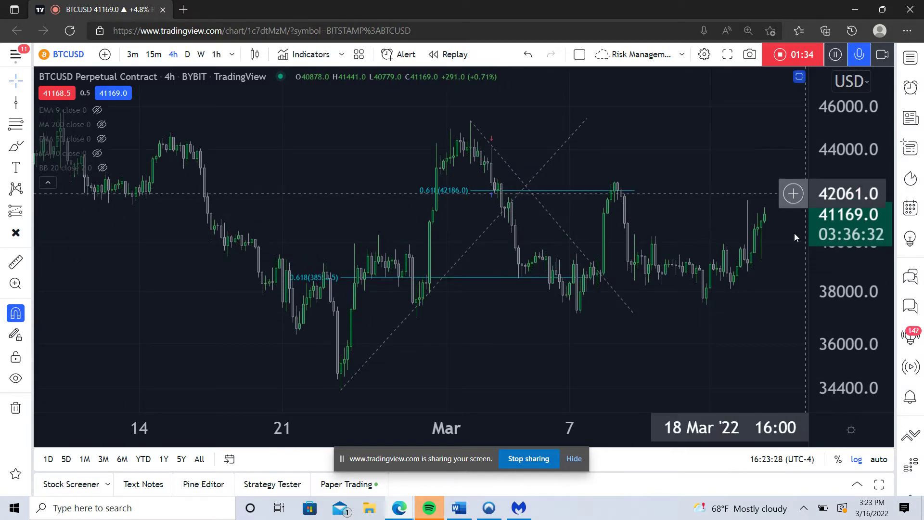
{"action": "left_click_drag", "start_coordinate": [650, 427], "coordinate": [585, 428]}
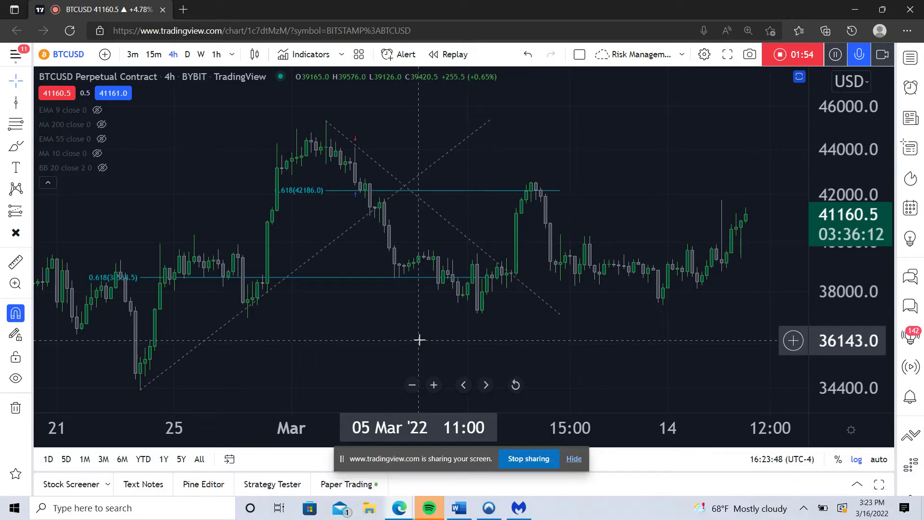
- View weekly candles panned back to early 2021, then return to daily candles
{"action": "left_click", "coordinate": [202, 55]}
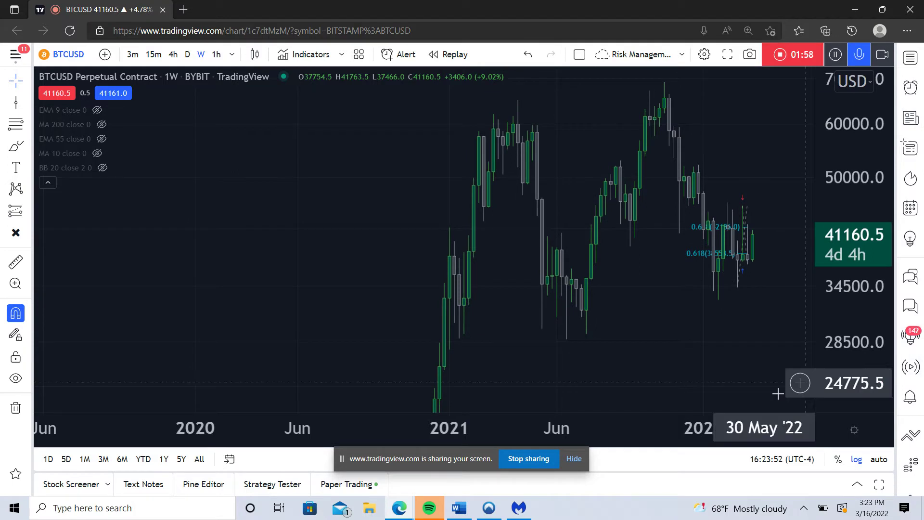
{"action": "left_click_drag", "start_coordinate": [674, 429], "coordinate": [592, 444]}
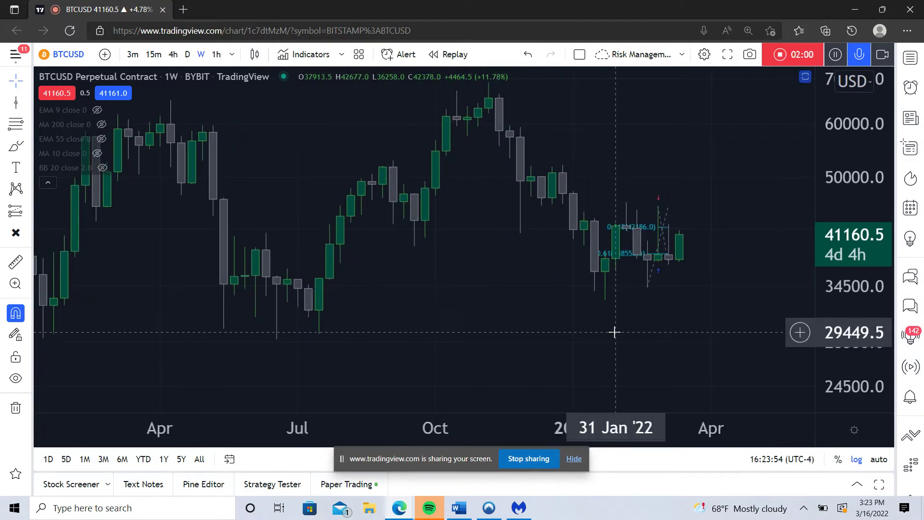
{"action": "left_click_drag", "start_coordinate": [615, 330], "coordinate": [666, 347]}
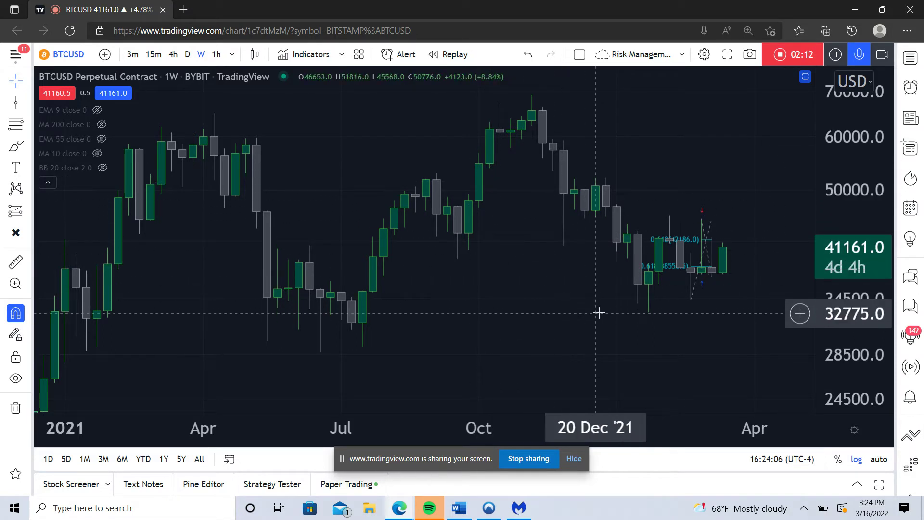
{"action": "left_click_drag", "start_coordinate": [608, 318], "coordinate": [637, 326]}
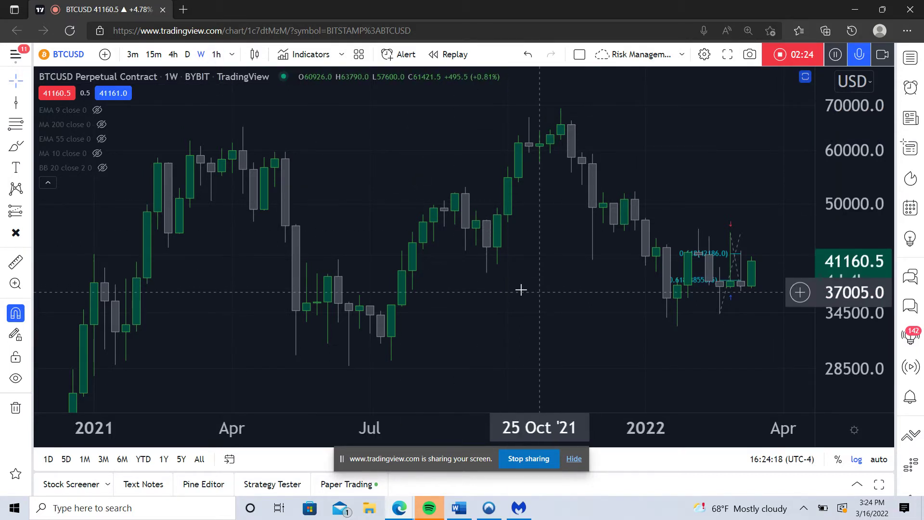
{"action": "left_click", "coordinate": [186, 54]}
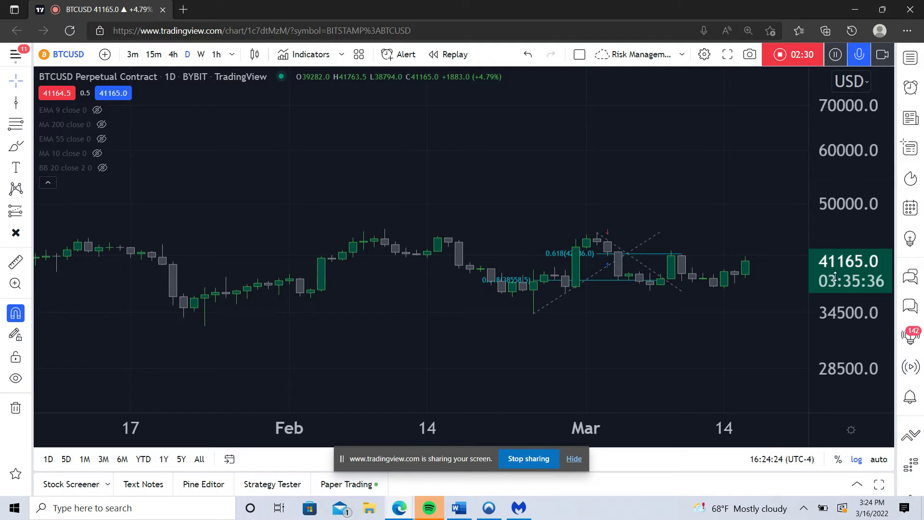
- Stretch and recentre the daily candles, then switch to 4-hour candles
{"action": "left_click_drag", "start_coordinate": [838, 343], "coordinate": [754, 148]}
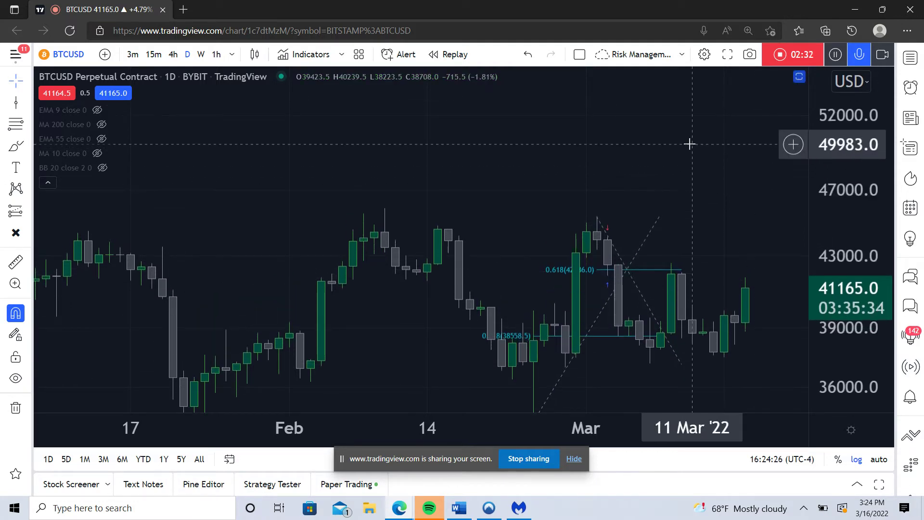
{"action": "left_click_drag", "start_coordinate": [628, 170], "coordinate": [627, 97]}
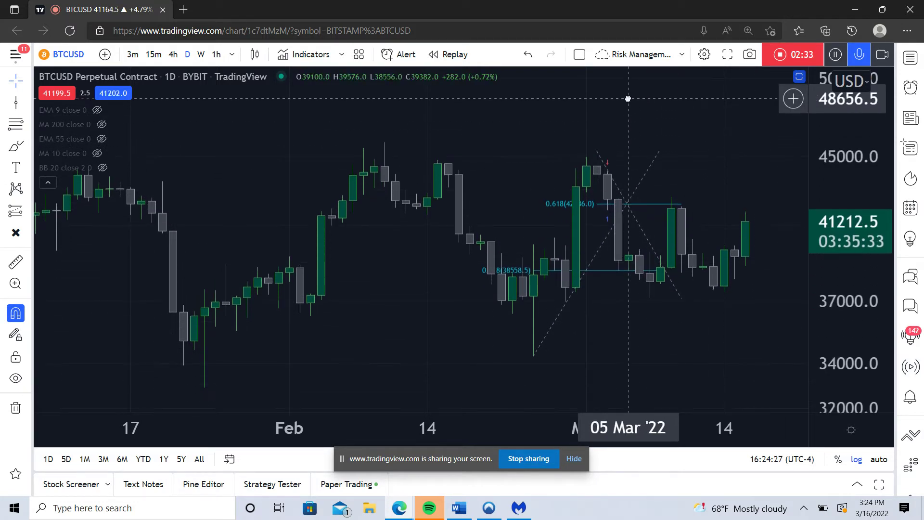
{"action": "left_click", "coordinate": [173, 54]}
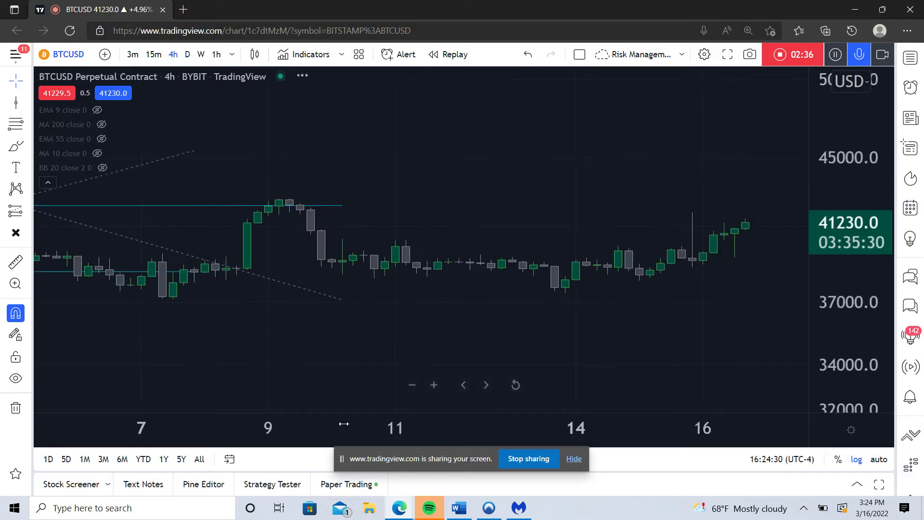
- Zoom the 4-hour chart out to late February–mid March, then switch to 1-hour candles
{"action": "left_click_drag", "start_coordinate": [268, 429], "coordinate": [594, 415]}
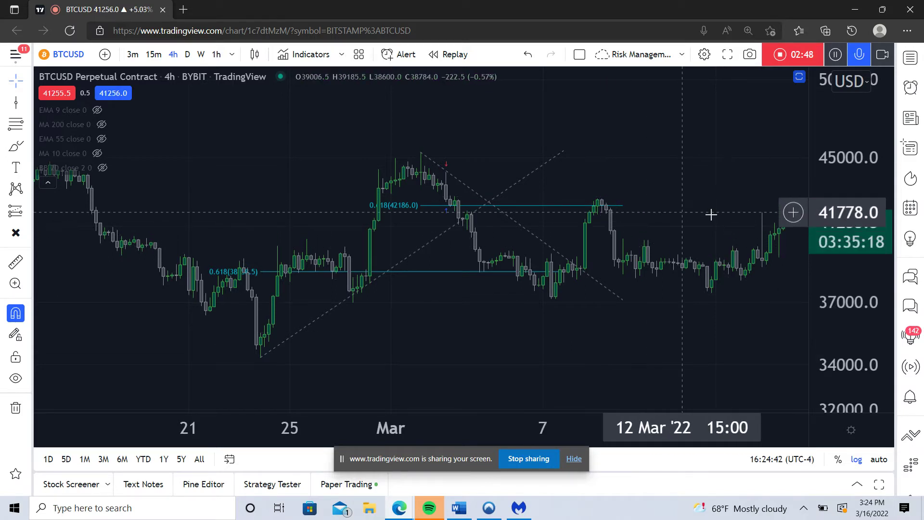
{"action": "left_click_drag", "start_coordinate": [712, 214], "coordinate": [656, 223]}
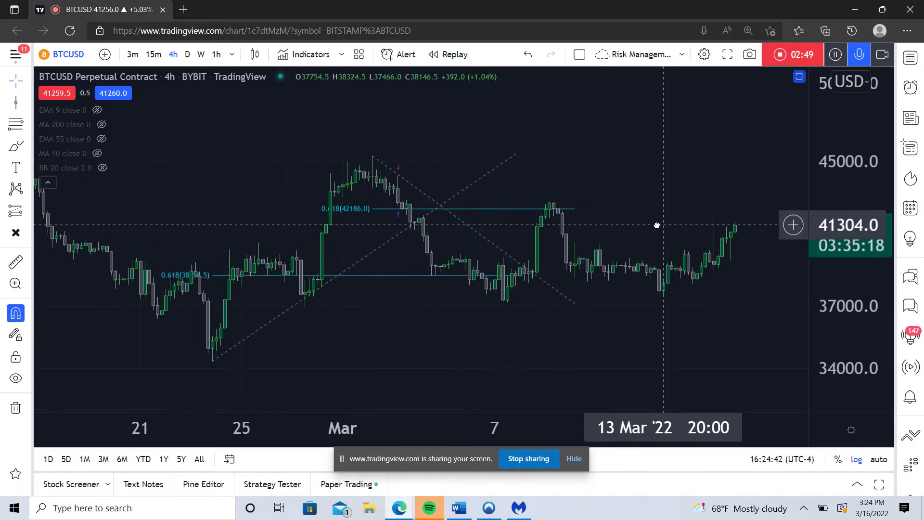
{"action": "left_click", "coordinate": [223, 57]}
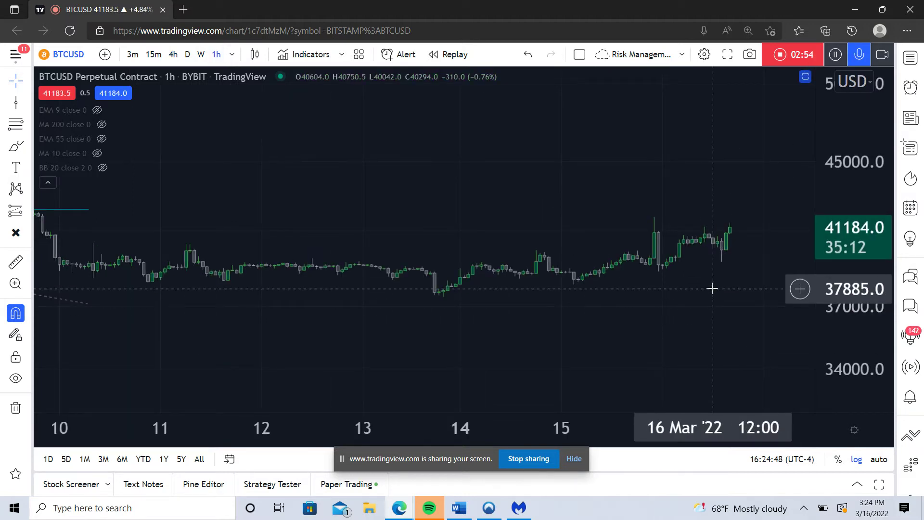
- Switch to 30-minute candles and draw a vertical line at 16 Mar '22 around 14:30
{"action": "left_click", "coordinate": [231, 54]}
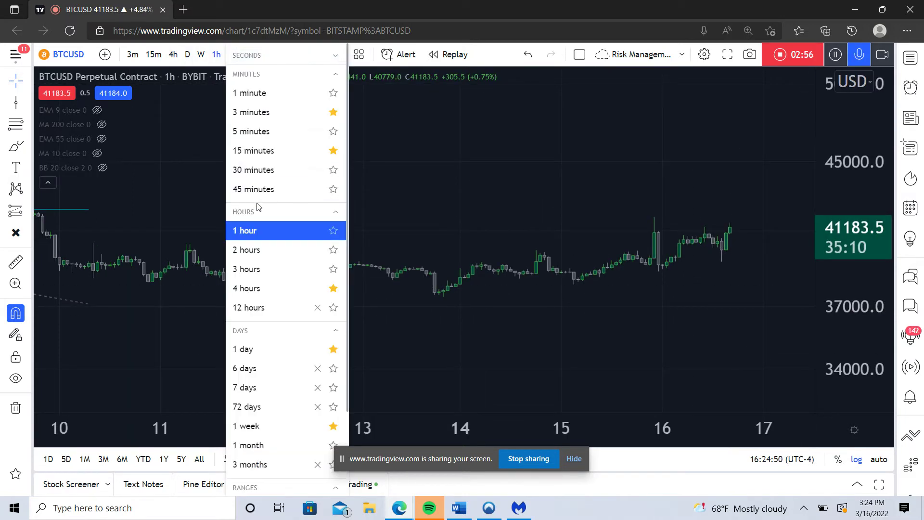
{"action": "left_click", "coordinate": [254, 170]}
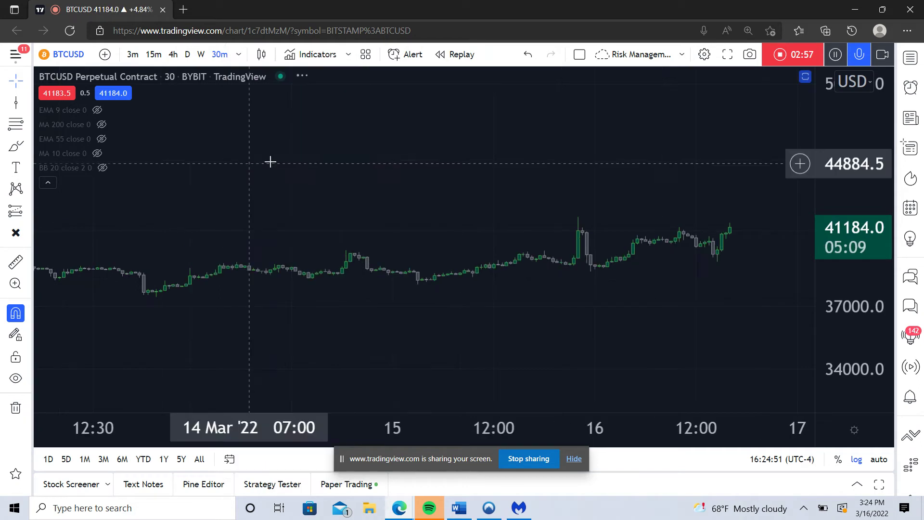
{"action": "left_click", "coordinate": [717, 264]}
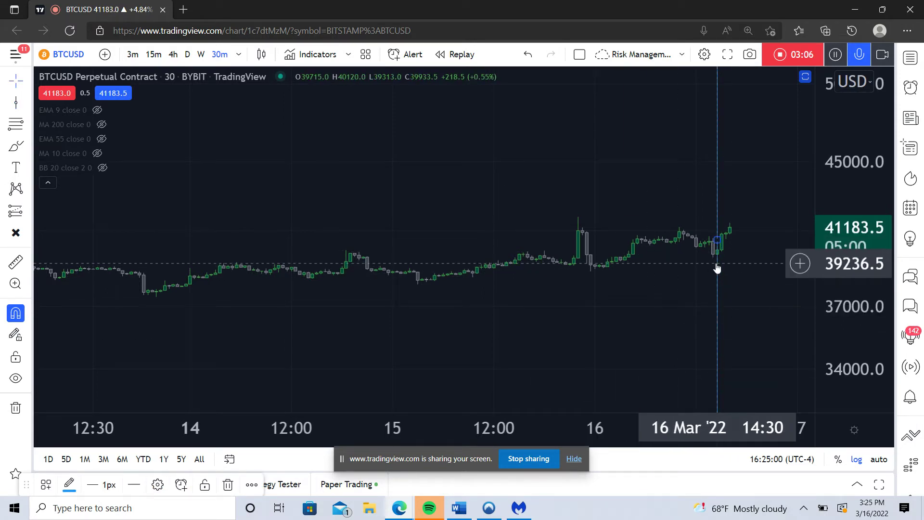
{"action": "left_click", "coordinate": [810, 460]}
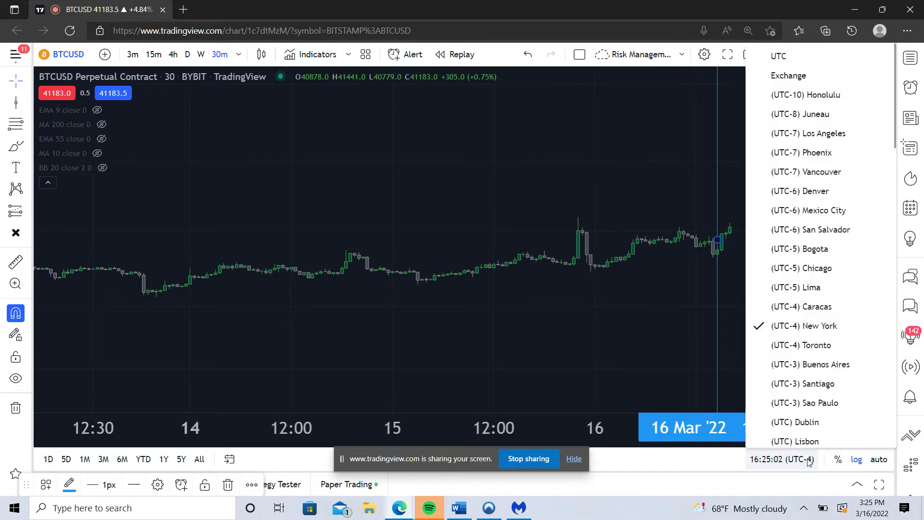
- Keep the New York time zone, switch to 1-hour candles, and centre the early-March Fibonacci and trend lines
{"action": "left_click", "coordinate": [809, 460]}
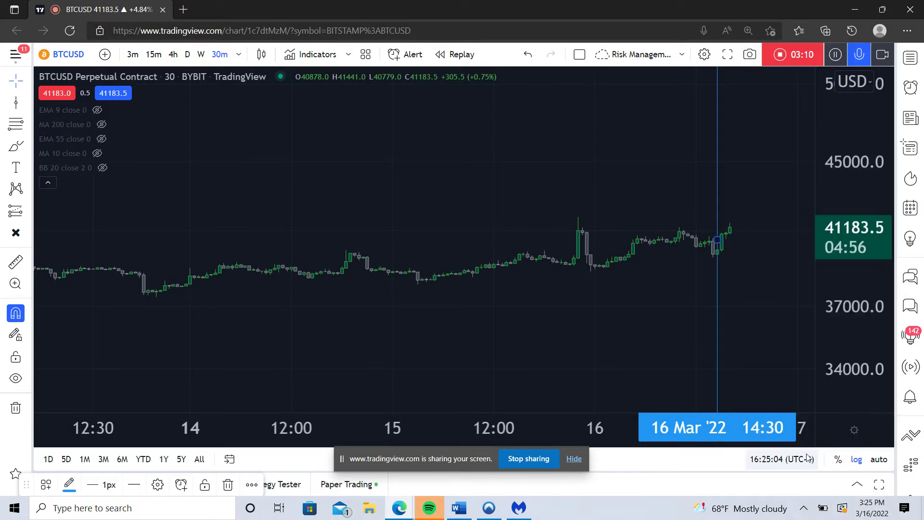
{"action": "left_click", "coordinate": [239, 57]}
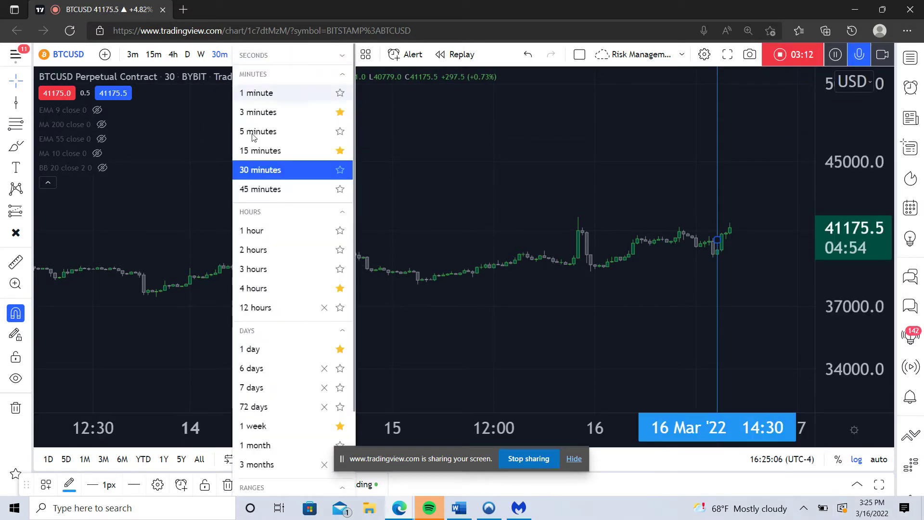
{"action": "left_click", "coordinate": [260, 232]}
{"action": "left_click_drag", "start_coordinate": [256, 426], "coordinate": [620, 424]}
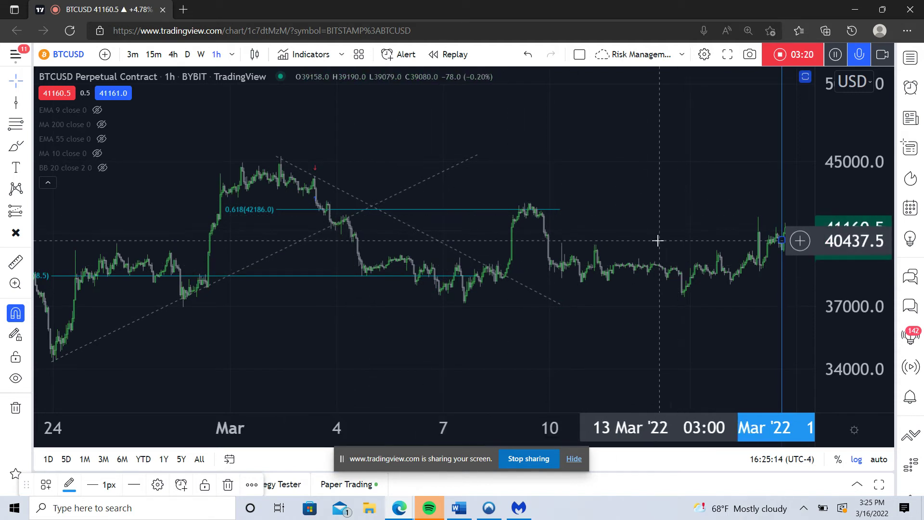
{"action": "left_click_drag", "start_coordinate": [645, 241], "coordinate": [574, 253]}
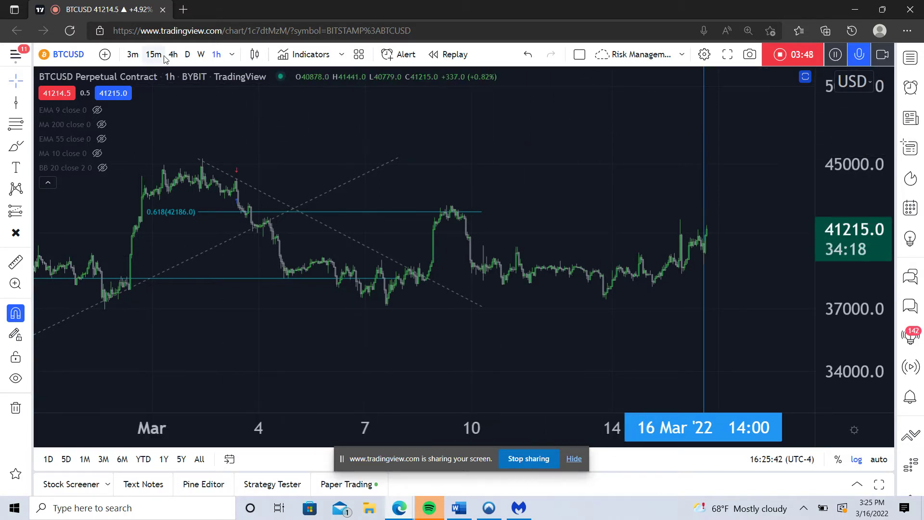
{"action": "left_click_drag", "start_coordinate": [565, 260], "coordinate": [529, 275]}
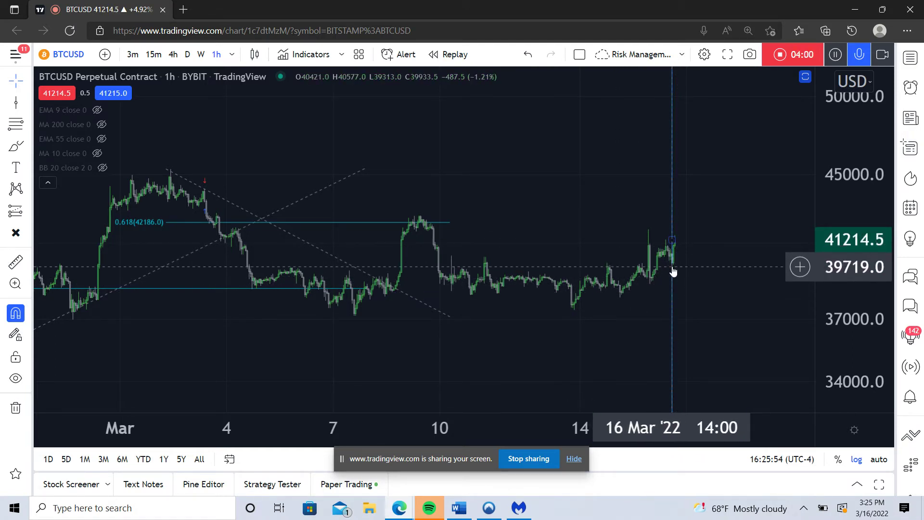
- Switch to 3-minute candles and enlarge them, panning toward the 16 March 14:30 dip
{"action": "left_click", "coordinate": [133, 54]}
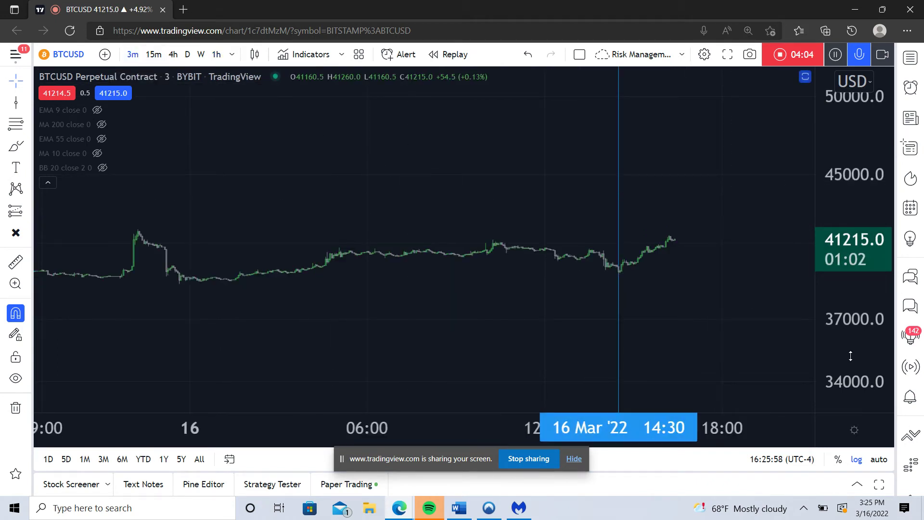
{"action": "left_click_drag", "start_coordinate": [840, 356], "coordinate": [840, 215]}
{"action": "left_click_drag", "start_coordinate": [365, 434], "coordinate": [38, 431]}
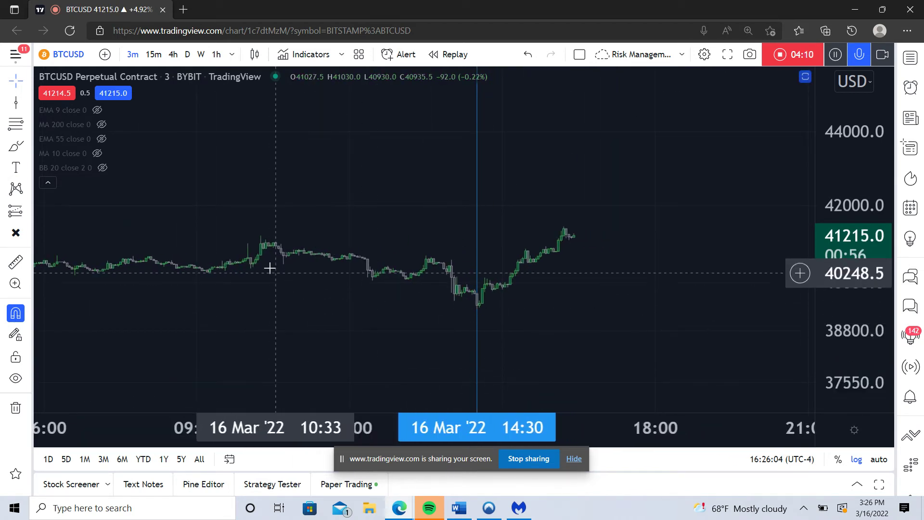
{"action": "left_click_drag", "start_coordinate": [690, 276], "coordinate": [779, 254]}
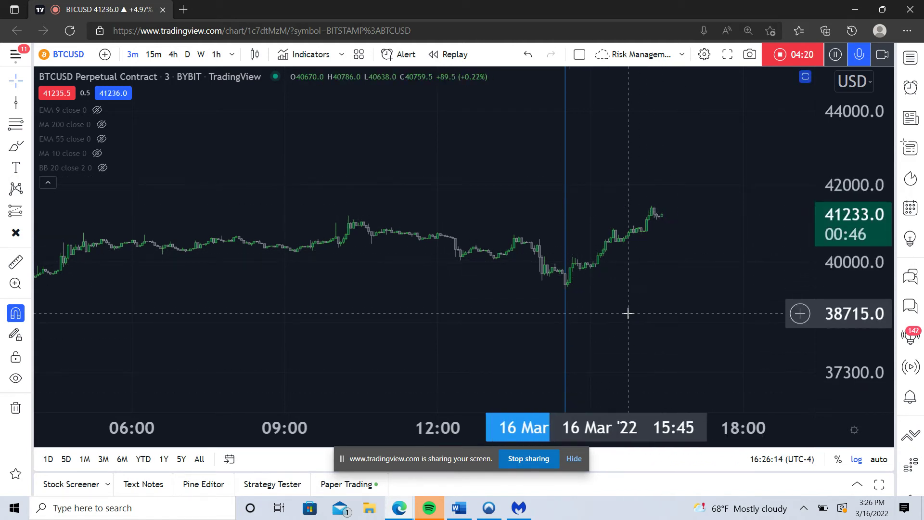
{"action": "left_click_drag", "start_coordinate": [628, 314], "coordinate": [710, 318]}
{"action": "scroll", "coordinate": [643, 329], "scroll_direction": "up", "scroll_amount": 5}
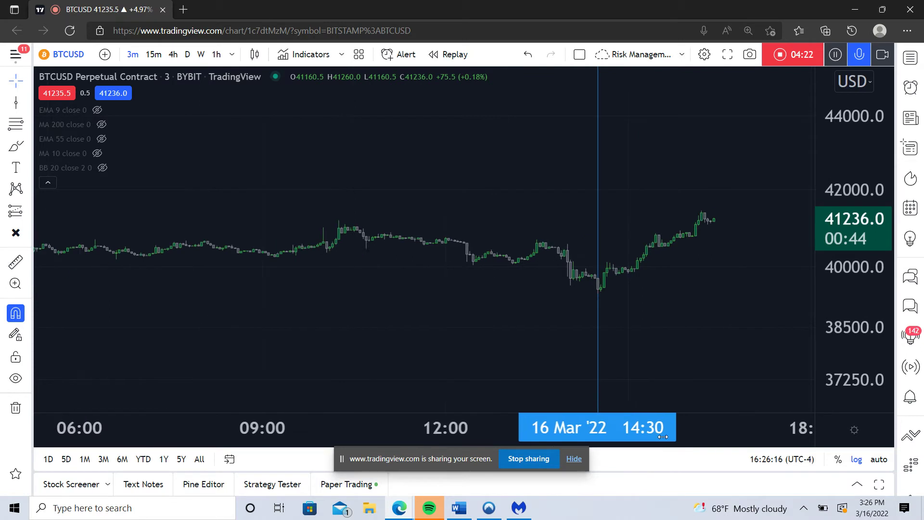
- Zoom in closely on the 14:30 dip and the rebound toward 41,270
{"action": "left_click_drag", "start_coordinate": [643, 330], "coordinate": [687, 332]}
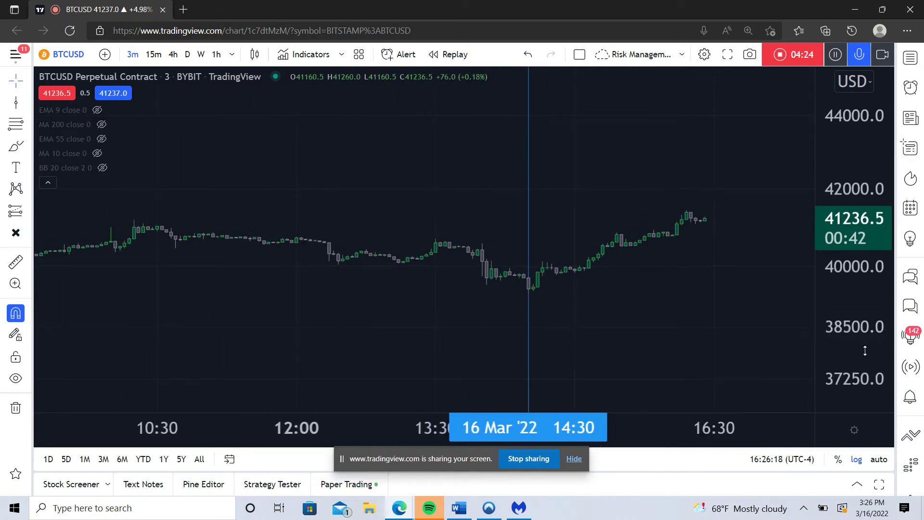
{"action": "left_click_drag", "start_coordinate": [821, 341], "coordinate": [382, 254]}
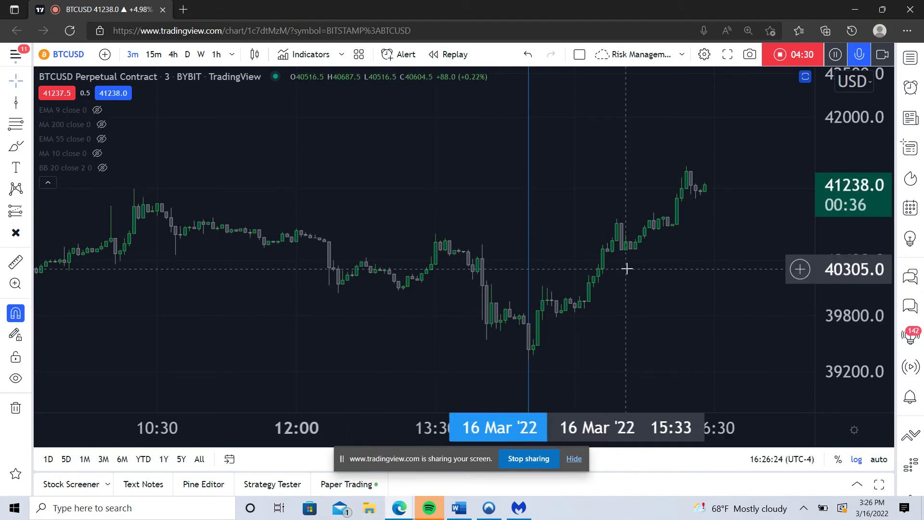
{"action": "left_click_drag", "start_coordinate": [626, 269], "coordinate": [506, 260]}
{"action": "left_click_drag", "start_coordinate": [536, 441], "coordinate": [575, 441]}
{"action": "left_click_drag", "start_coordinate": [444, 326], "coordinate": [585, 304]}
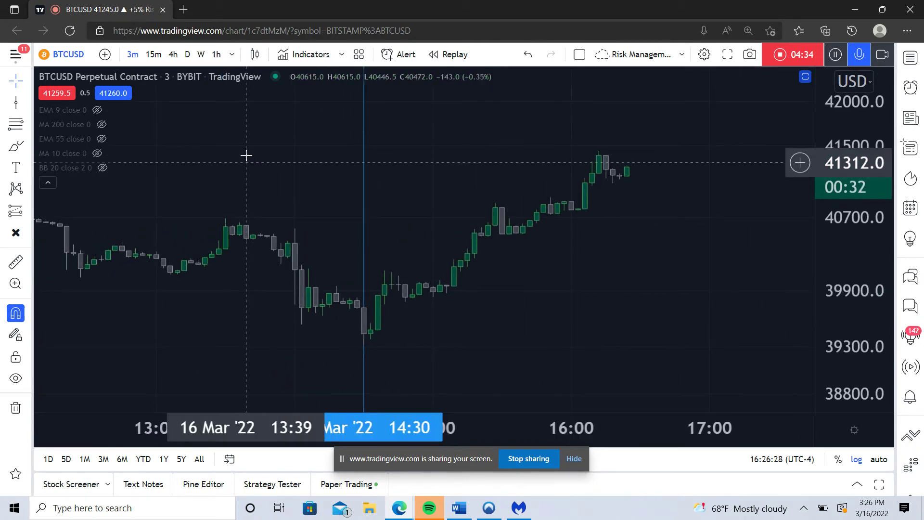
{"action": "left_click", "coordinate": [234, 57]}
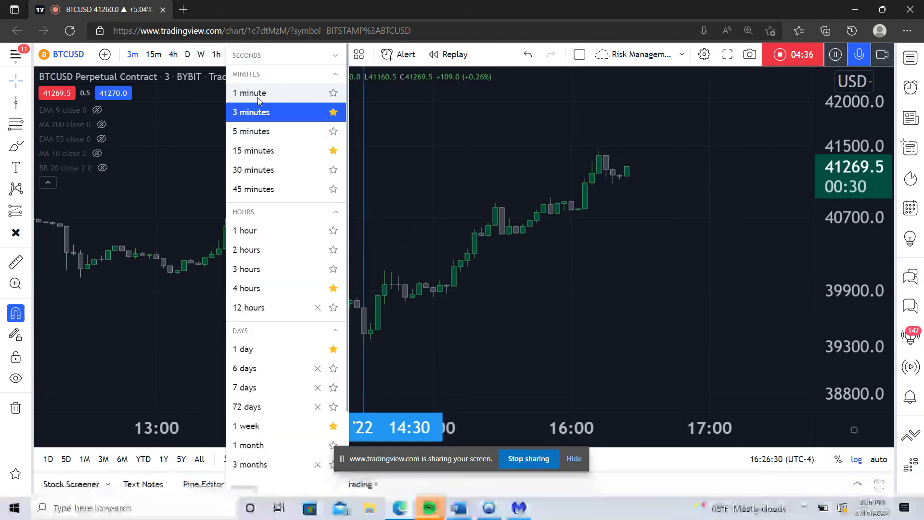
- Review 1-minute candles for 16 March 14:00–16:30, then return to 4-hour candles
{"action": "left_click", "coordinate": [255, 91]}
{"action": "left_click_drag", "start_coordinate": [353, 231], "coordinate": [538, 233]}
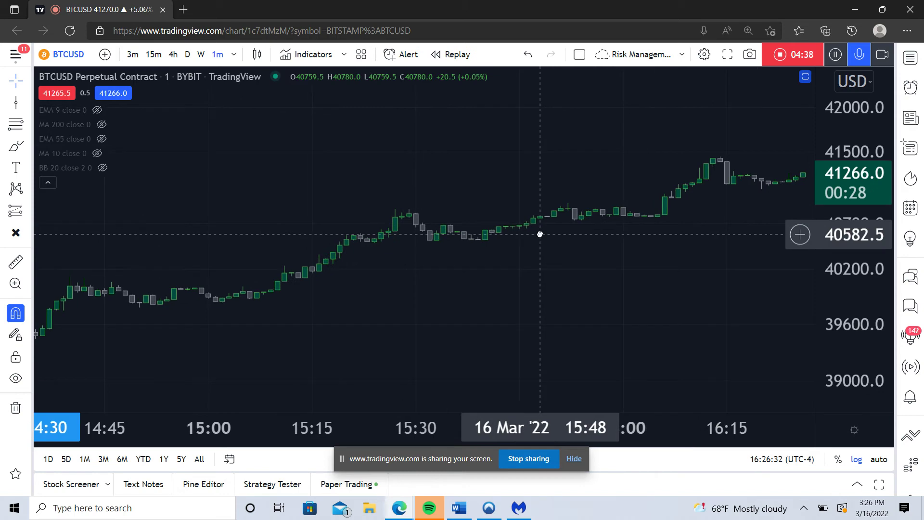
{"action": "left_click_drag", "start_coordinate": [359, 430], "coordinate": [563, 394]}
{"action": "left_click_drag", "start_coordinate": [651, 275], "coordinate": [448, 270]}
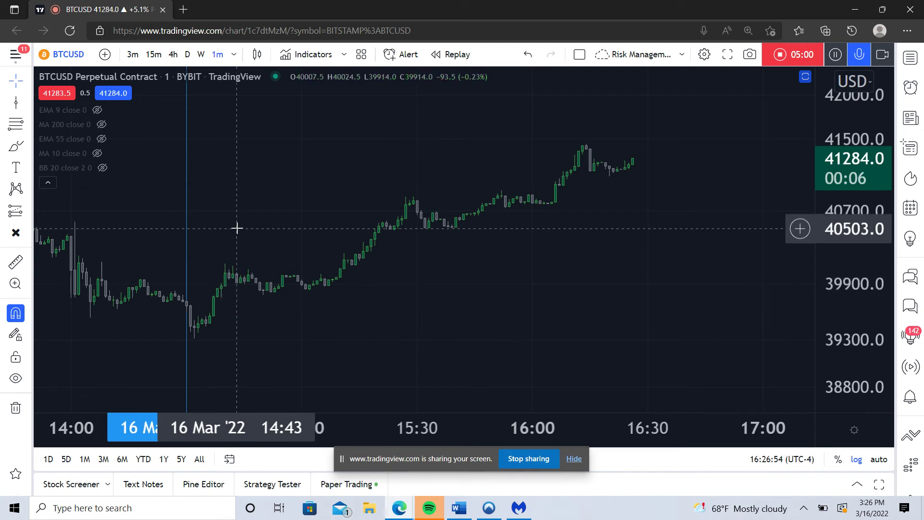
{"action": "left_click_drag", "start_coordinate": [277, 224], "coordinate": [414, 216]}
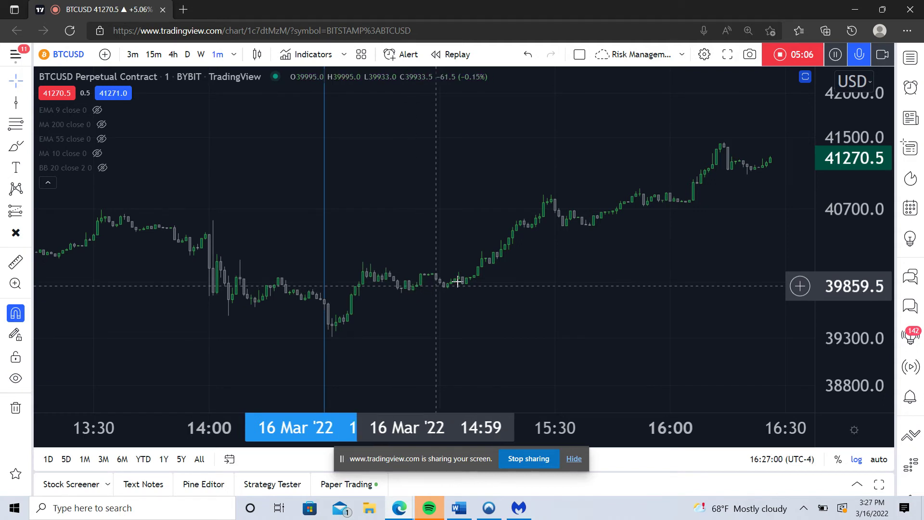
{"action": "left_click_drag", "start_coordinate": [712, 265], "coordinate": [555, 293]}
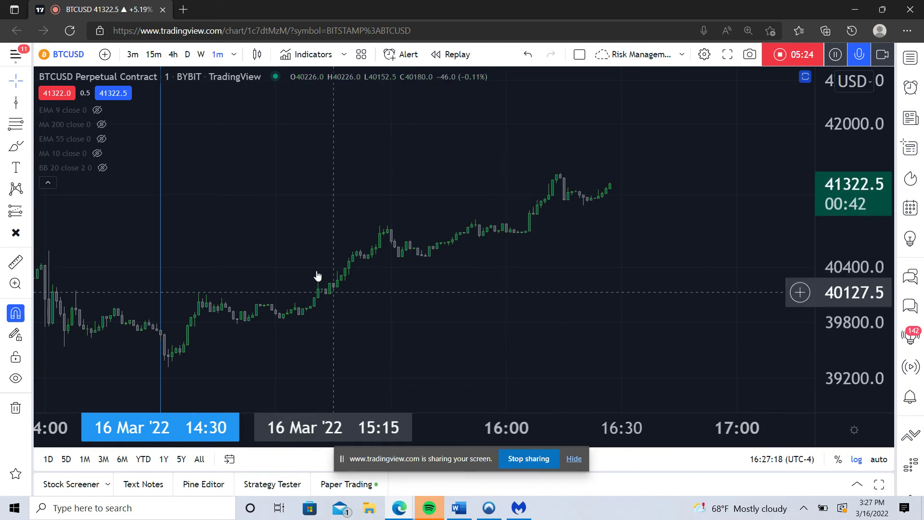
{"action": "left_click", "coordinate": [173, 54]}
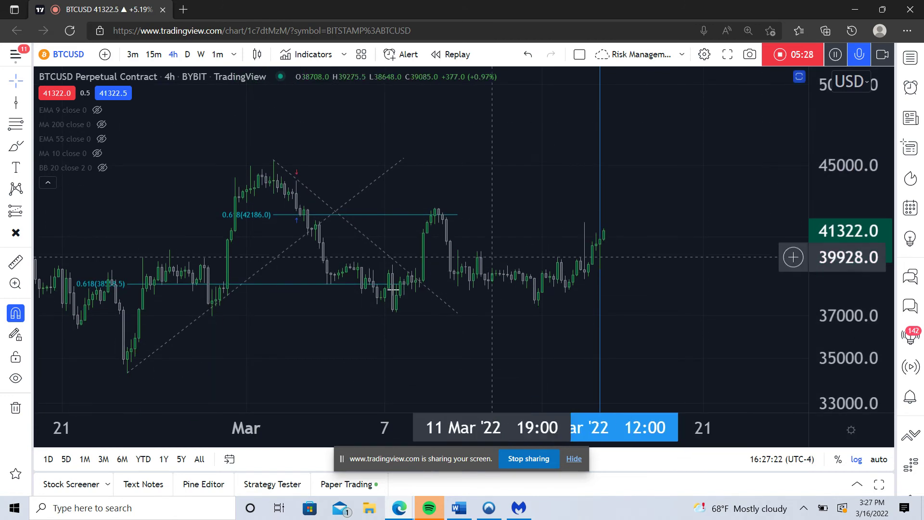
- Show daily candles back to June 2021 with a wider price scale, then switch to 15-minute candles
{"action": "left_click", "coordinate": [187, 55]}
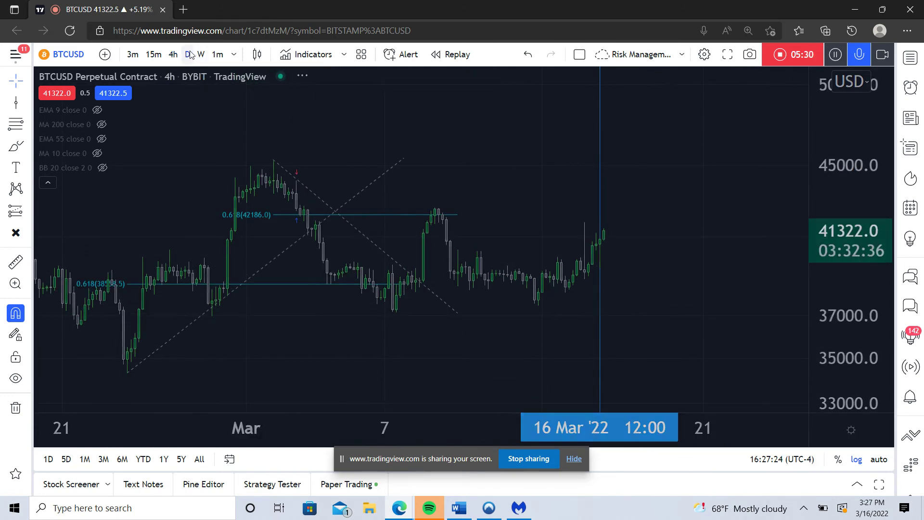
{"action": "left_click_drag", "start_coordinate": [838, 148], "coordinate": [776, 192]}
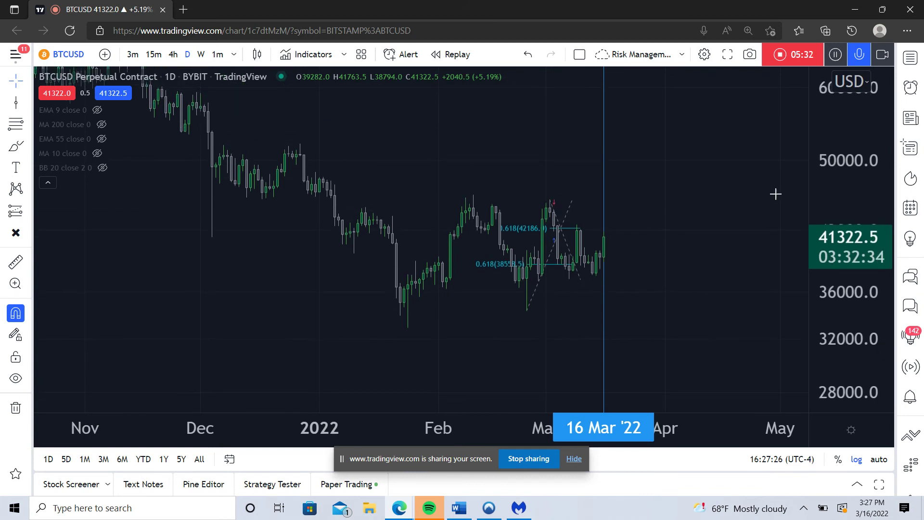
{"action": "left_click_drag", "start_coordinate": [718, 157], "coordinate": [690, 219]}
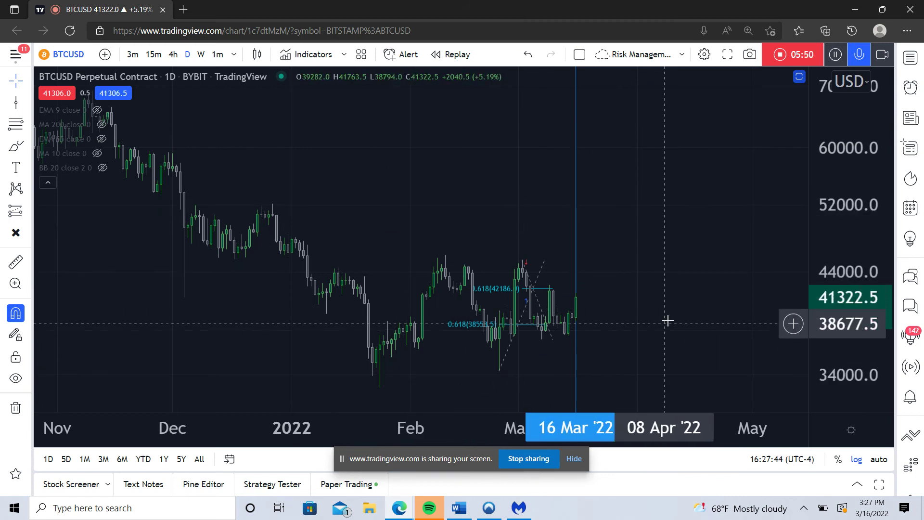
{"action": "left_click_drag", "start_coordinate": [502, 199], "coordinate": [511, 172]}
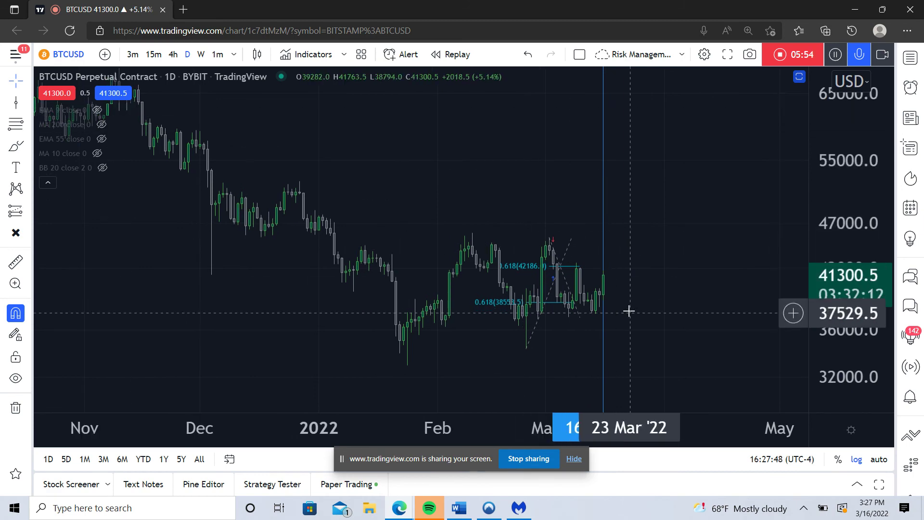
{"action": "left_click_drag", "start_coordinate": [243, 332], "coordinate": [437, 381]}
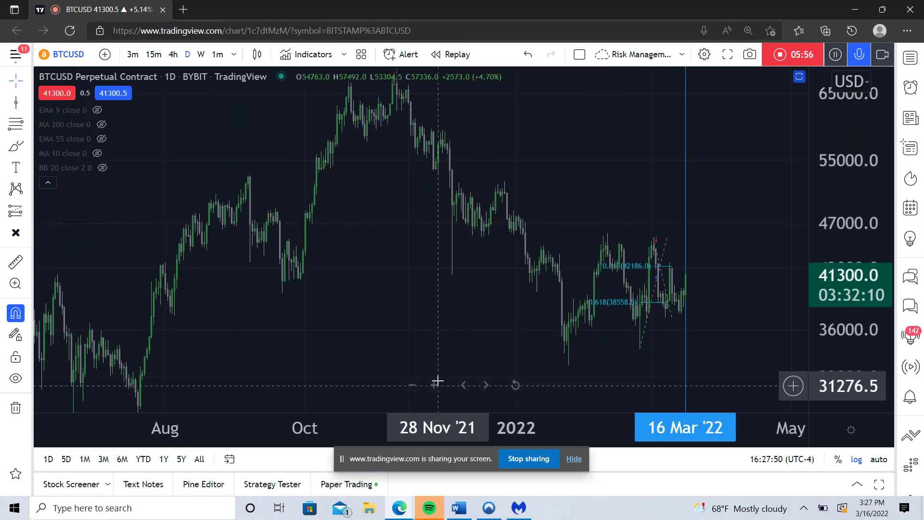
{"action": "scroll", "coordinate": [408, 281], "scroll_direction": "left", "scroll_amount": 3}
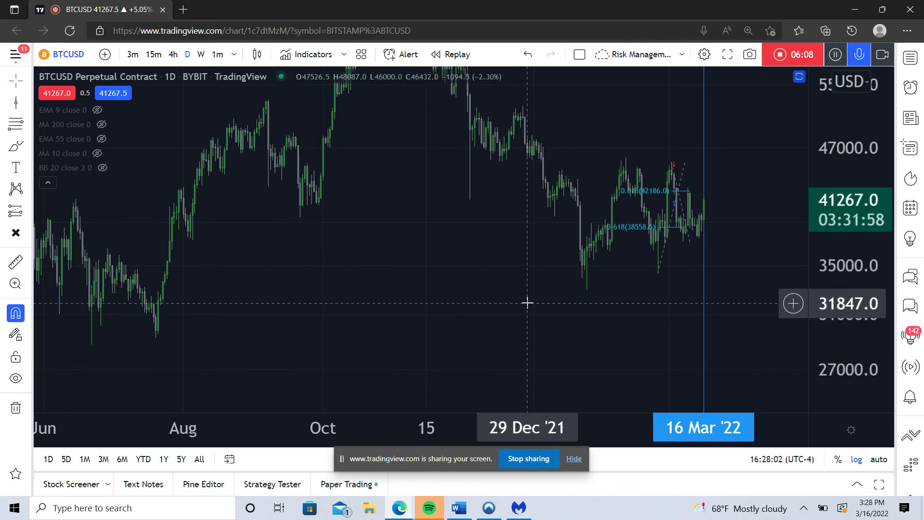
{"action": "left_click", "coordinate": [158, 59]}
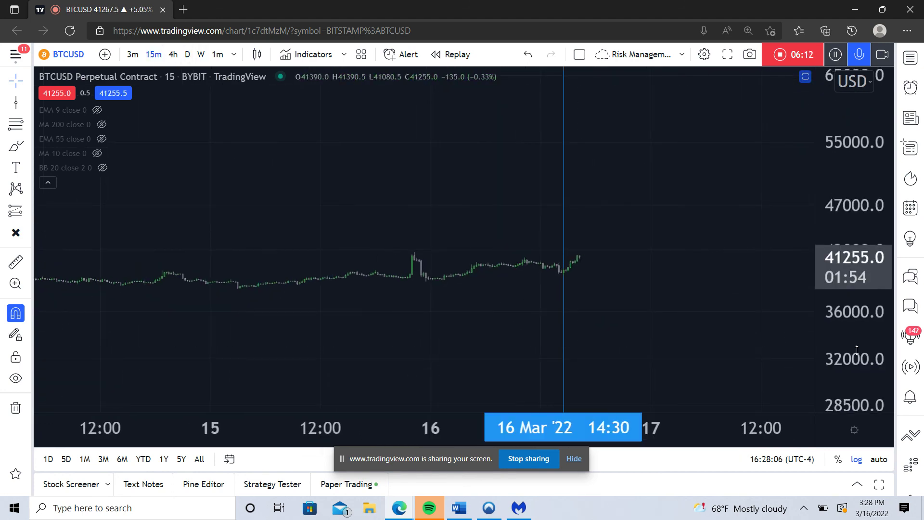